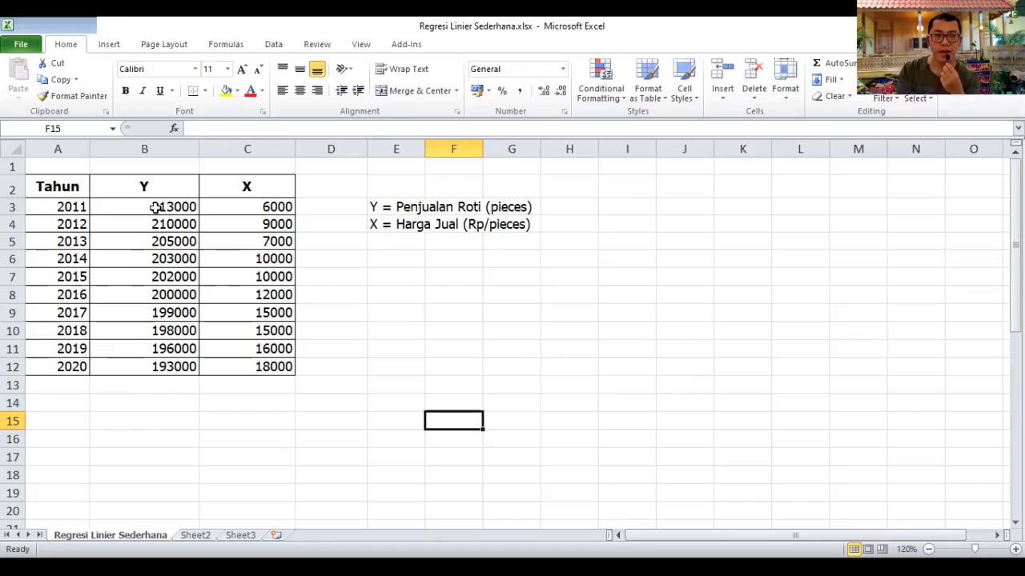
- Copy the Y and X values for 2011 to 2020 in cells B3:C12
{"action": "left_click_drag", "start_coordinate": [137, 204], "coordinate": [209, 241]}
{"action": "left_click_drag", "start_coordinate": [222, 315], "coordinate": [224, 366]}
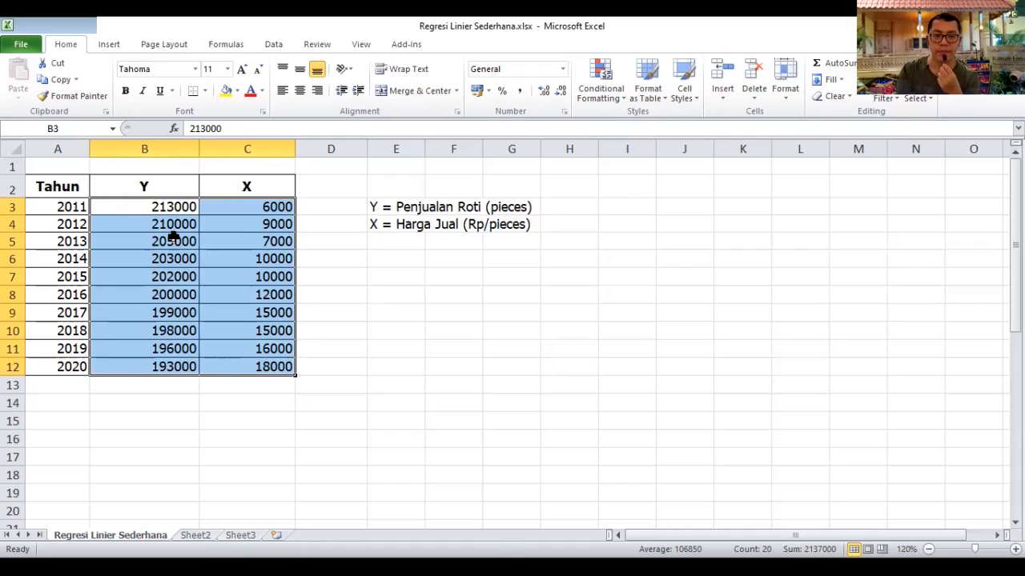
{"action": "key", "text": "ctrl+c"}
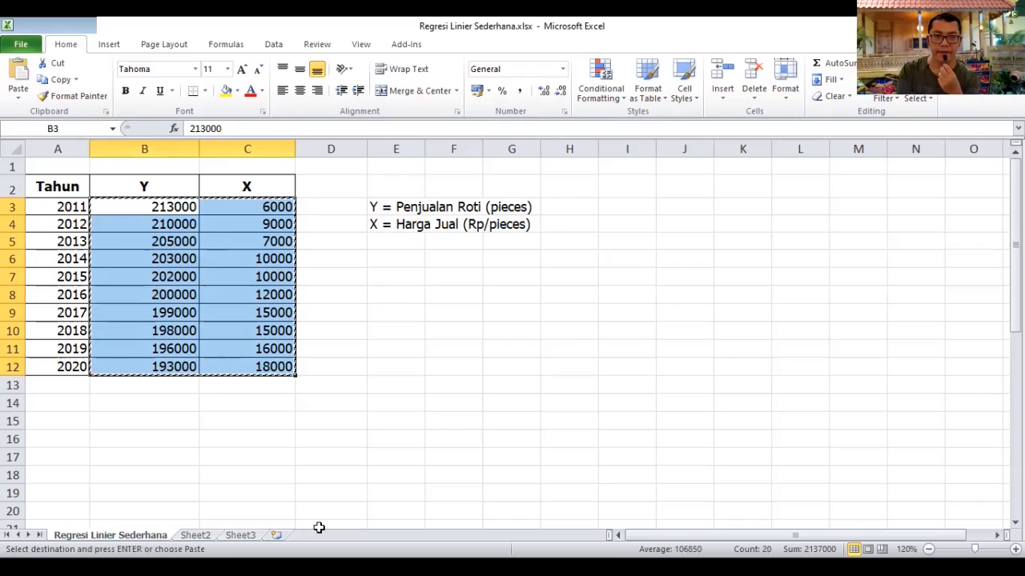
- Switch to IBM SPSS Statistics and paste the copied values into the empty dataset, starting at the first cell of row 1
{"action": "key", "text": "alt+Tab"}
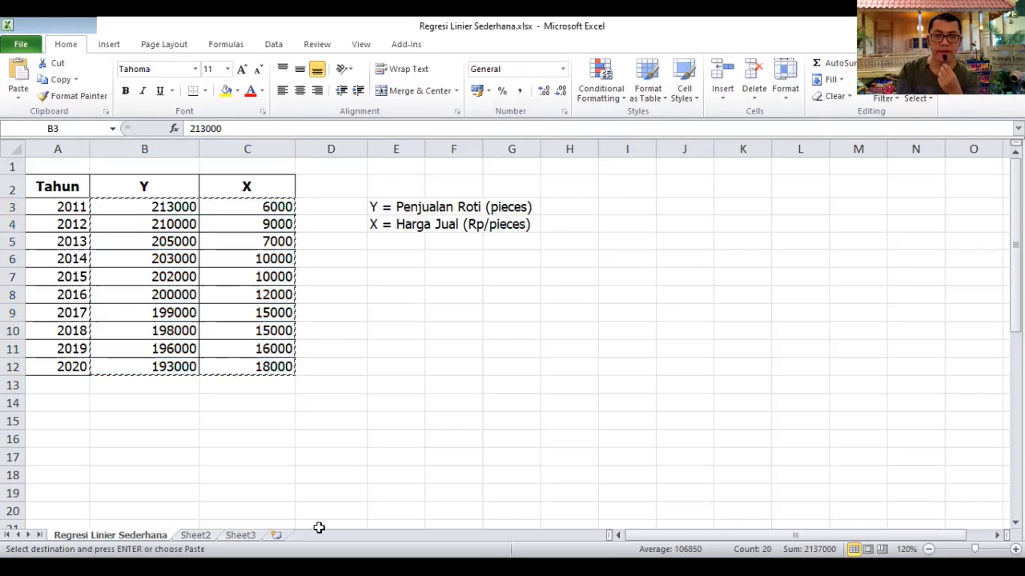
{"action": "left_click", "coordinate": [756, 493]}
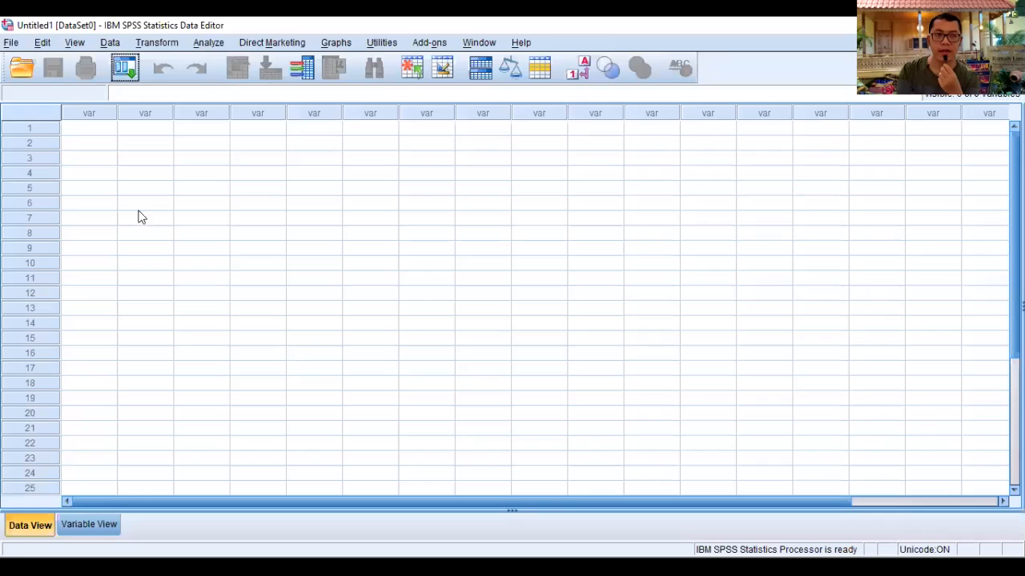
{"action": "left_click", "coordinate": [90, 130]}
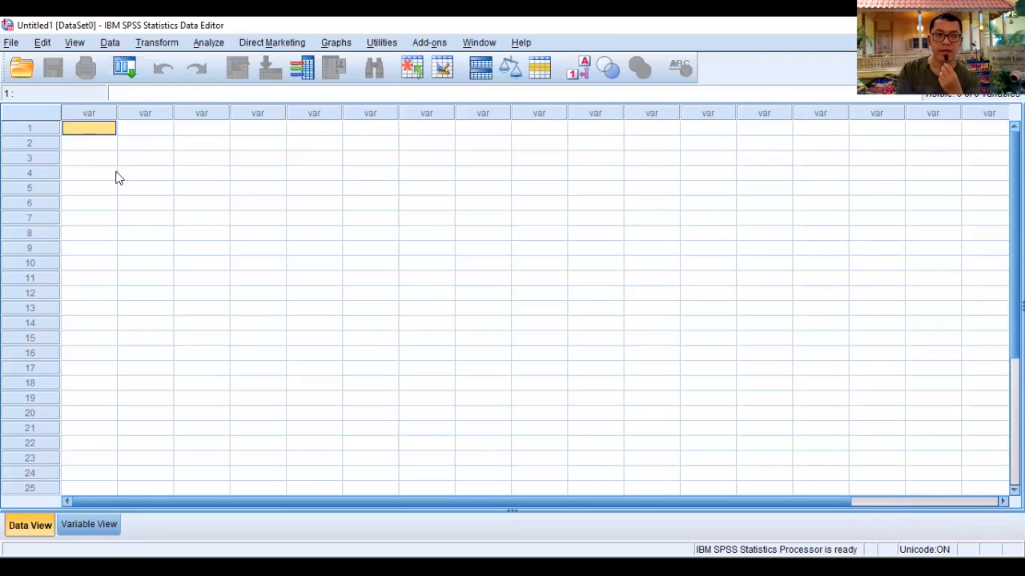
{"action": "right_click", "coordinate": [83, 127]}
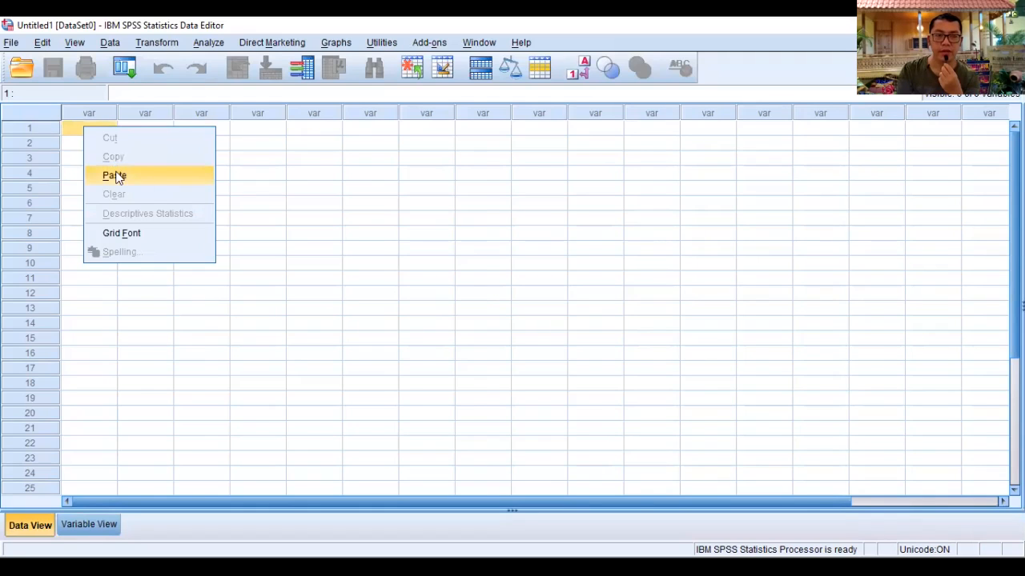
{"action": "left_click", "coordinate": [114, 175]}
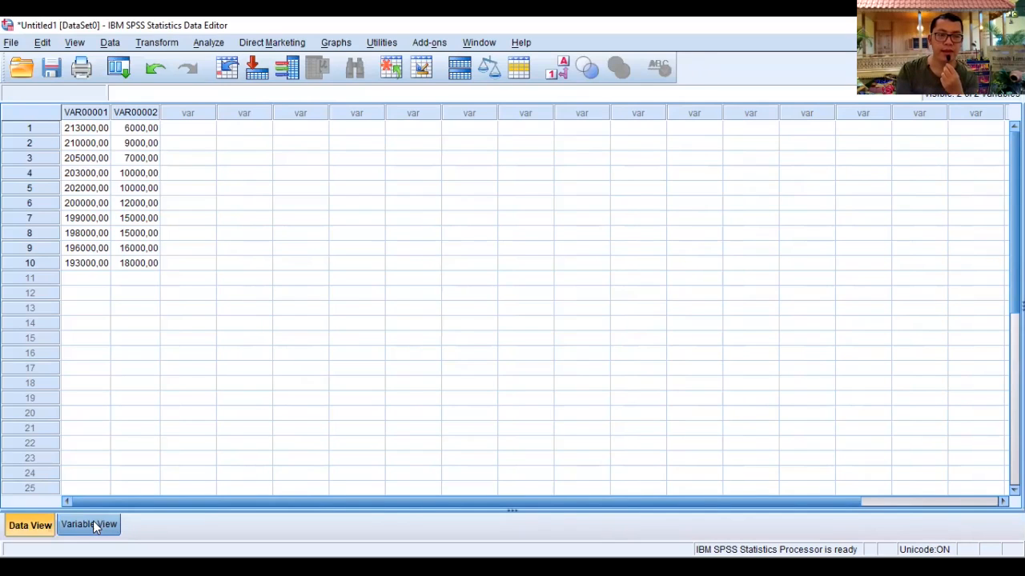
- Rename the first variable to Y and set its decimals to 0
{"action": "key", "text": "ctrl+t"}
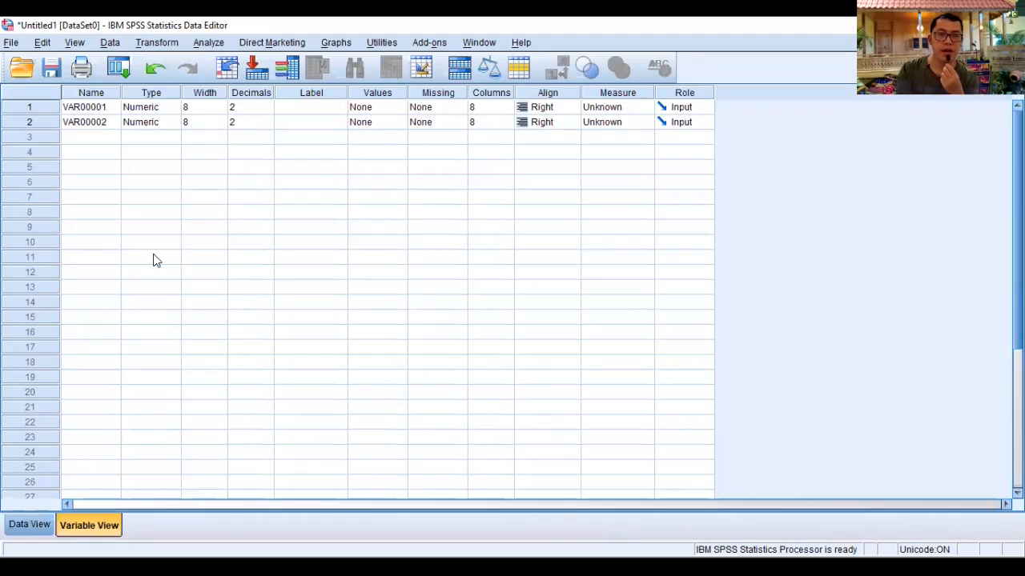
{"action": "left_click", "coordinate": [102, 107]}
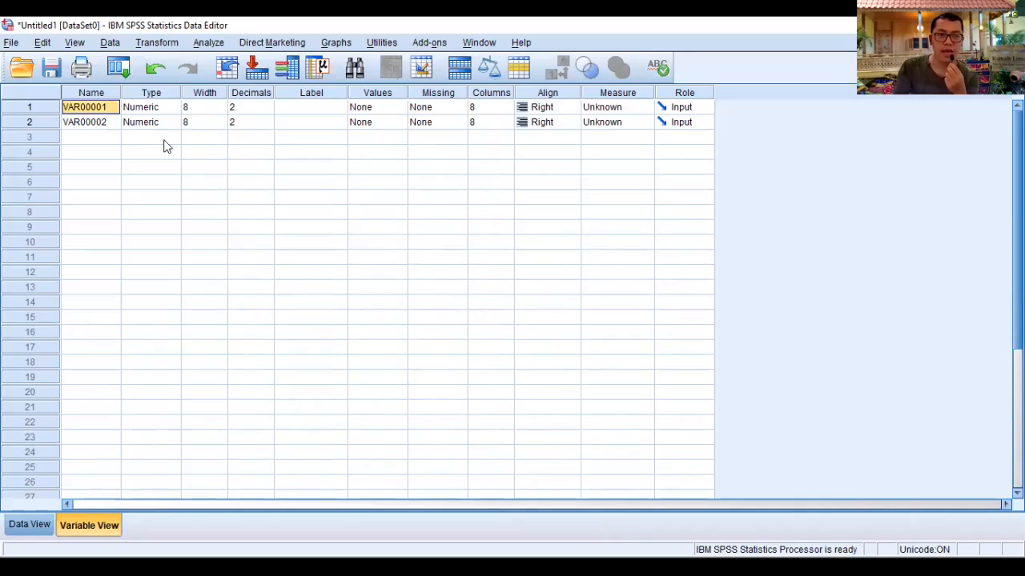
{"action": "type", "text": "Y"}
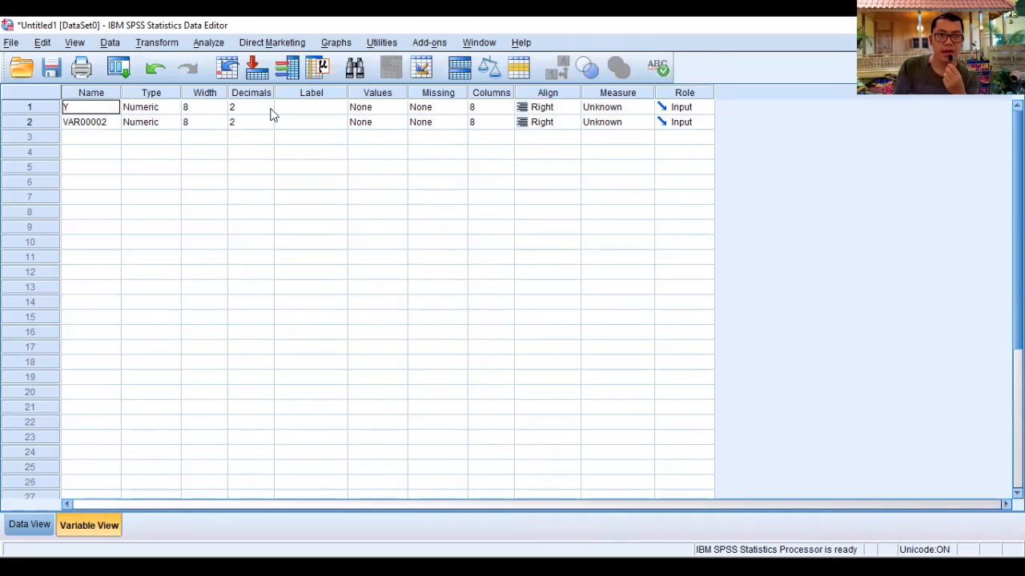
{"action": "left_click", "coordinate": [270, 110]}
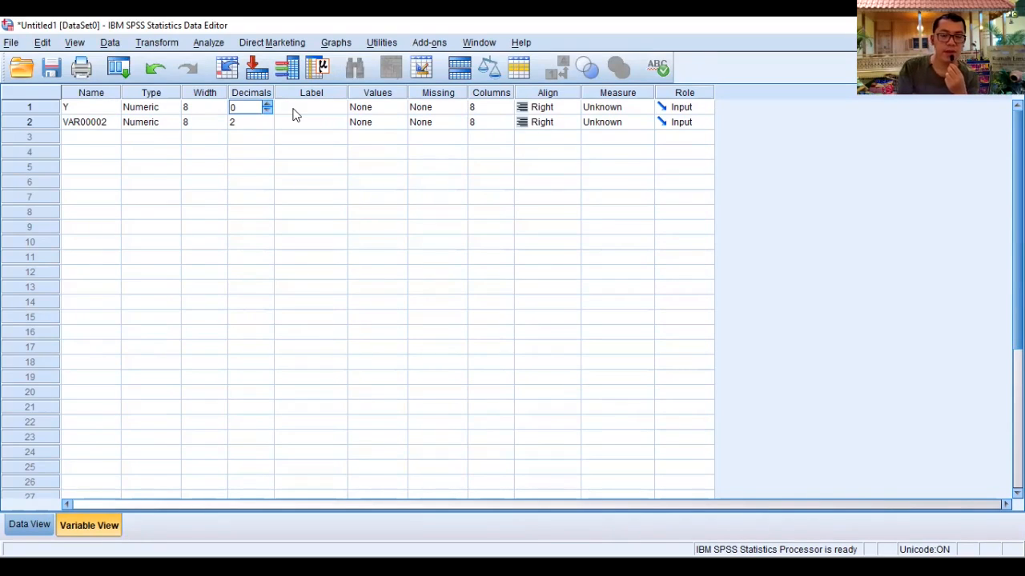
- Give variable Y the label "Penjualan Roti (pieces)"
{"action": "left_click", "coordinate": [293, 110]}
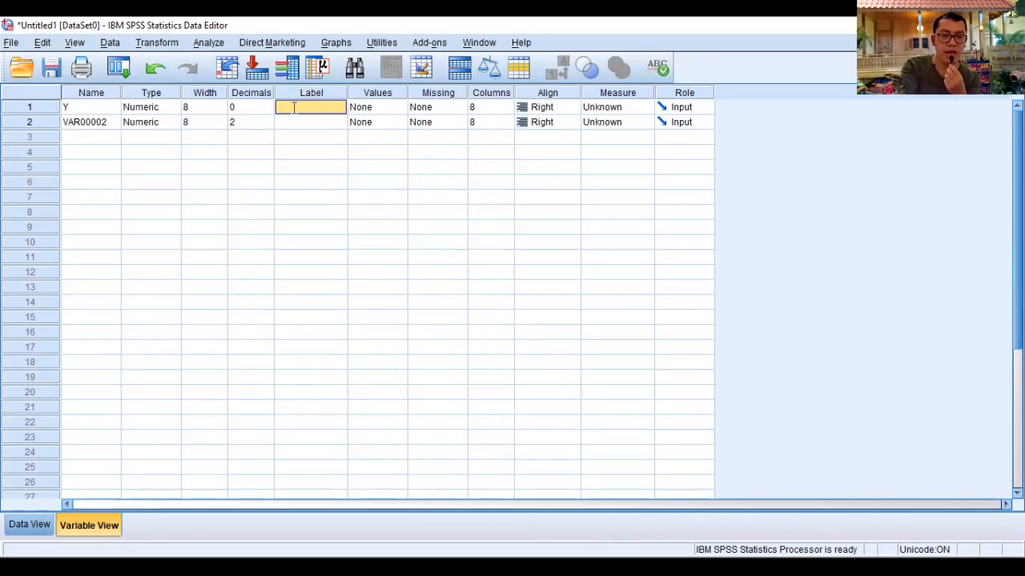
{"action": "type", "text": "Pen"}
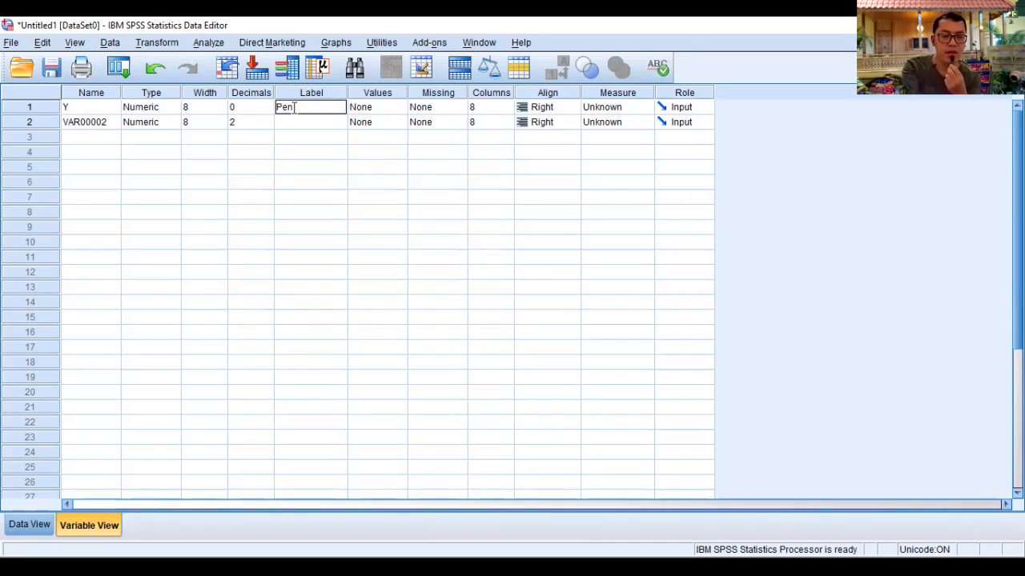
{"action": "type", "text": "jualan"}
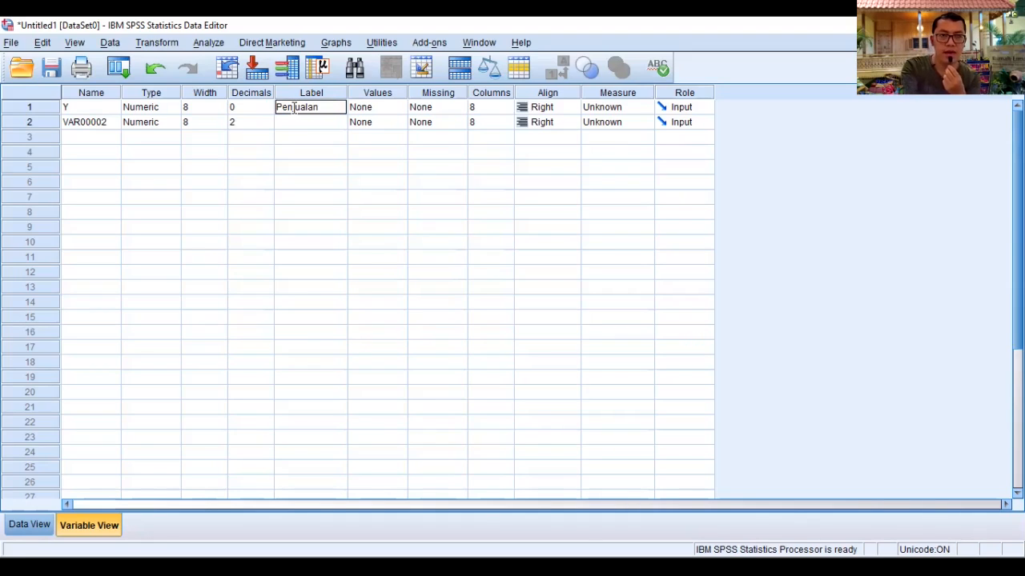
{"action": "type", "text": " Roti"}
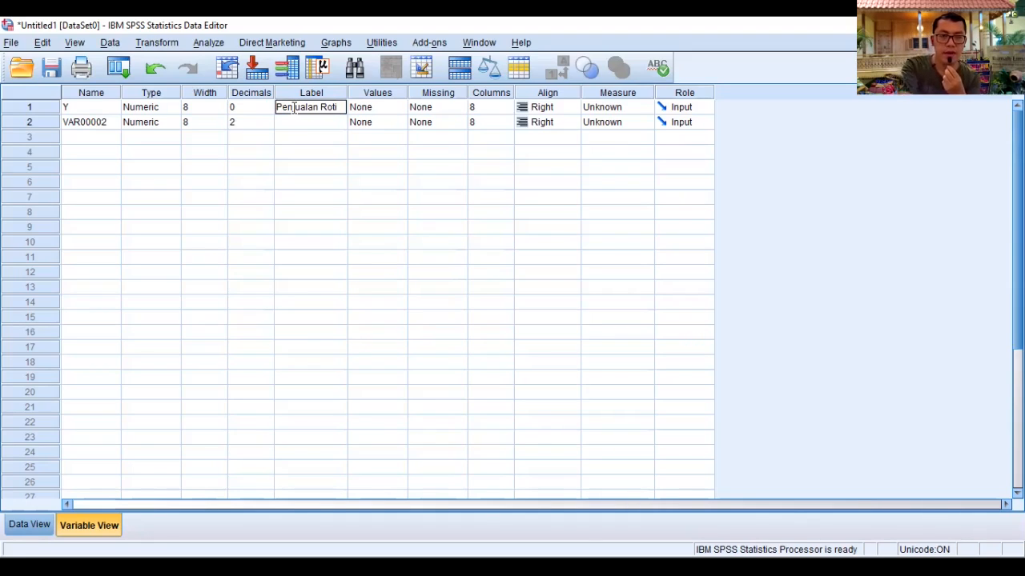
{"action": "type", "text": " (pi"}
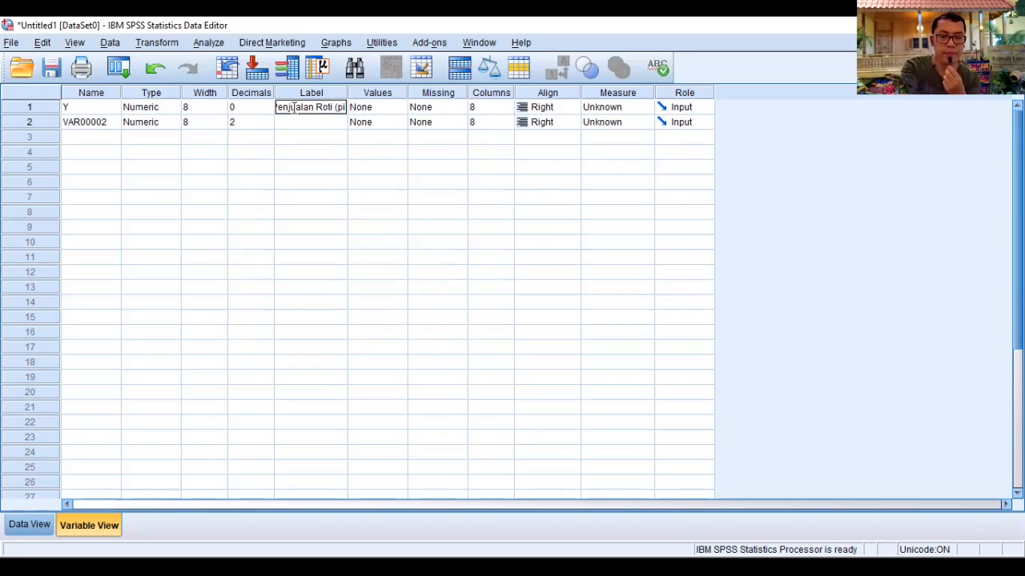
{"action": "type", "text": "eces"}
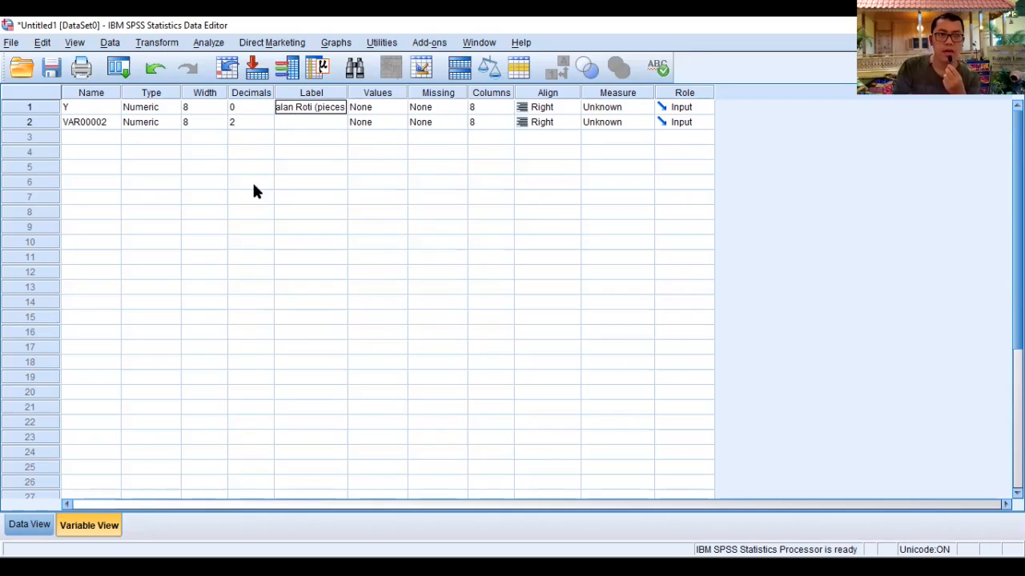
{"action": "type", "text": ")"}
- Rename the second variable to X and set its decimals to 0
{"action": "left_click", "coordinate": [107, 126]}
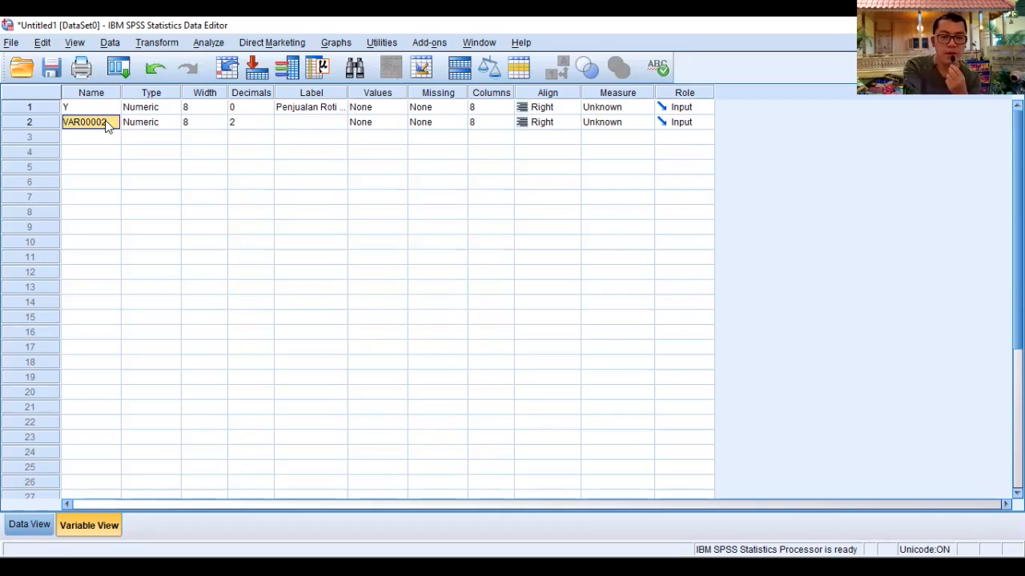
{"action": "type", "text": "X"}
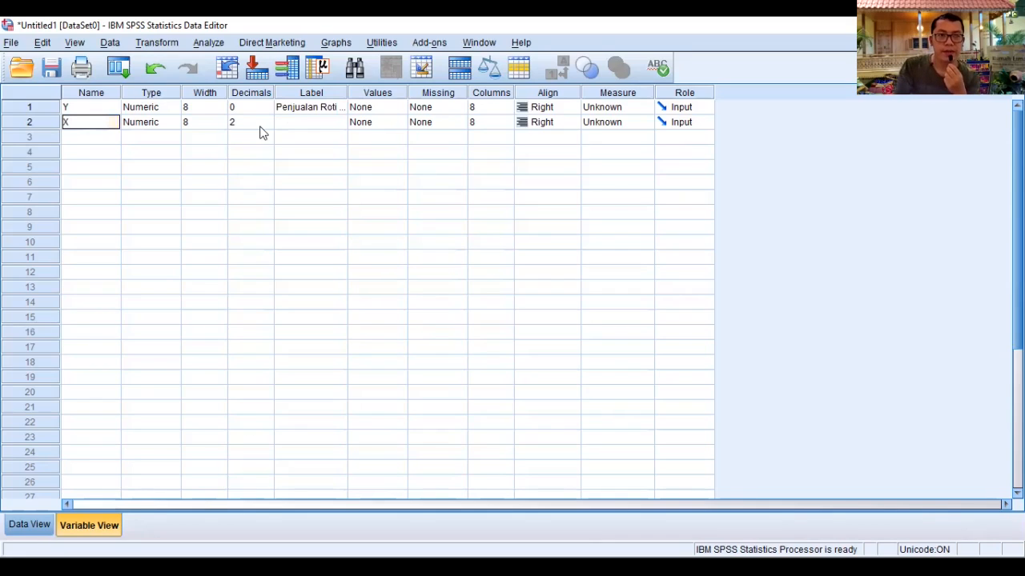
{"action": "left_click", "coordinate": [272, 122]}
{"action": "type", "text": "0"}
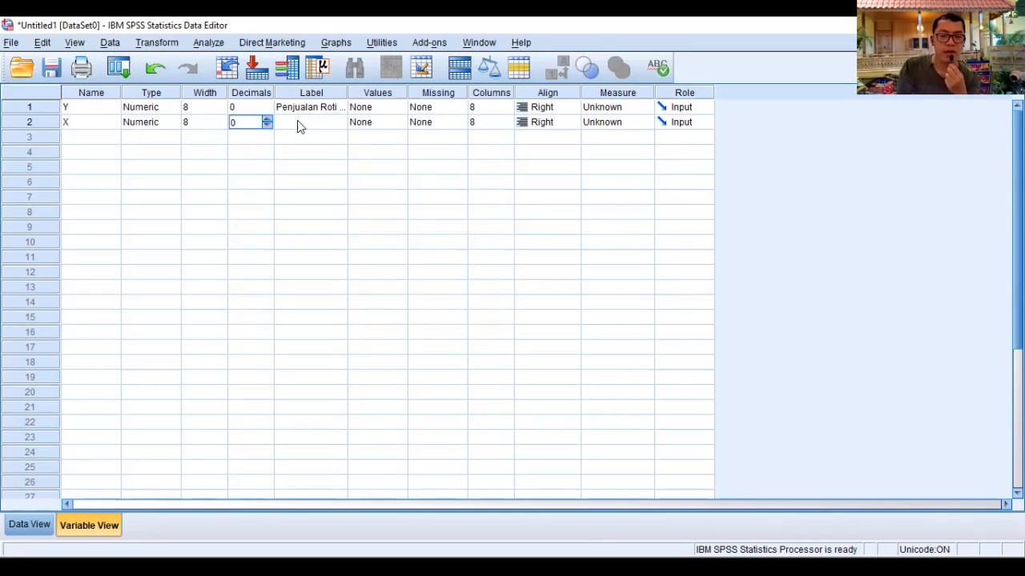
- Give variable X the label "Harga Jual (Rp/pieces)"
{"action": "left_click", "coordinate": [297, 121]}
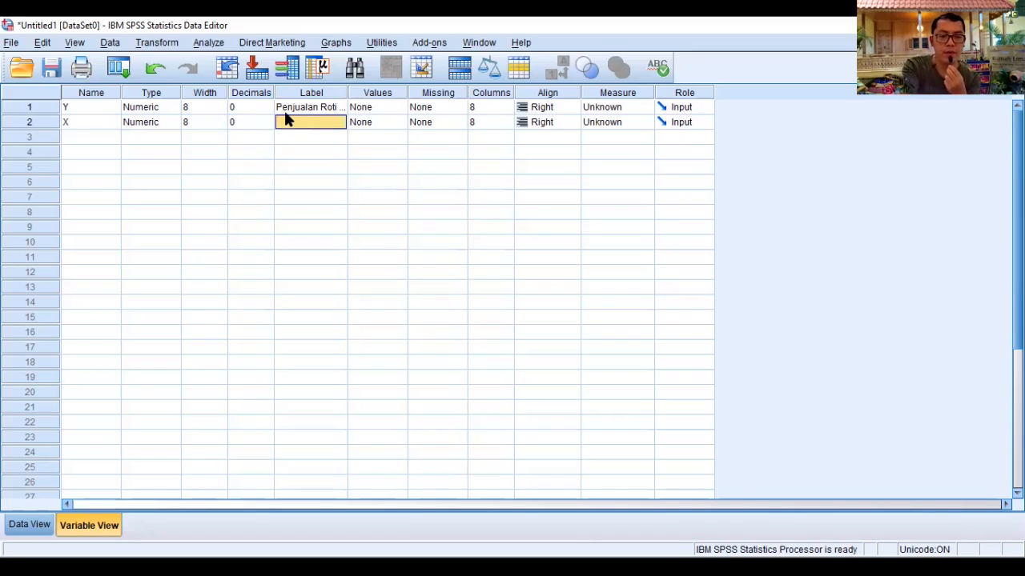
{"action": "type", "text": "Harga"}
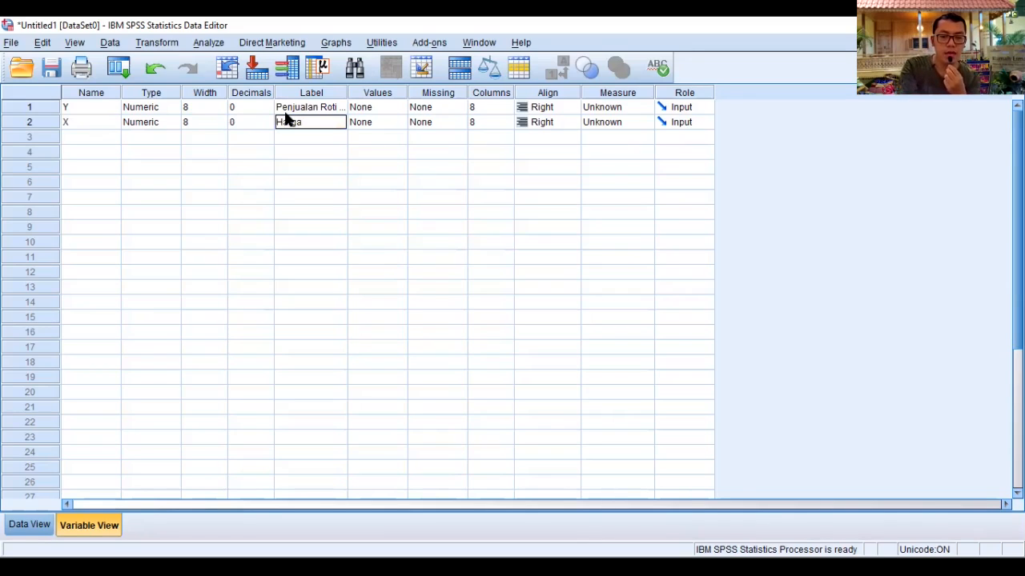
{"action": "type", "text": " Ju"}
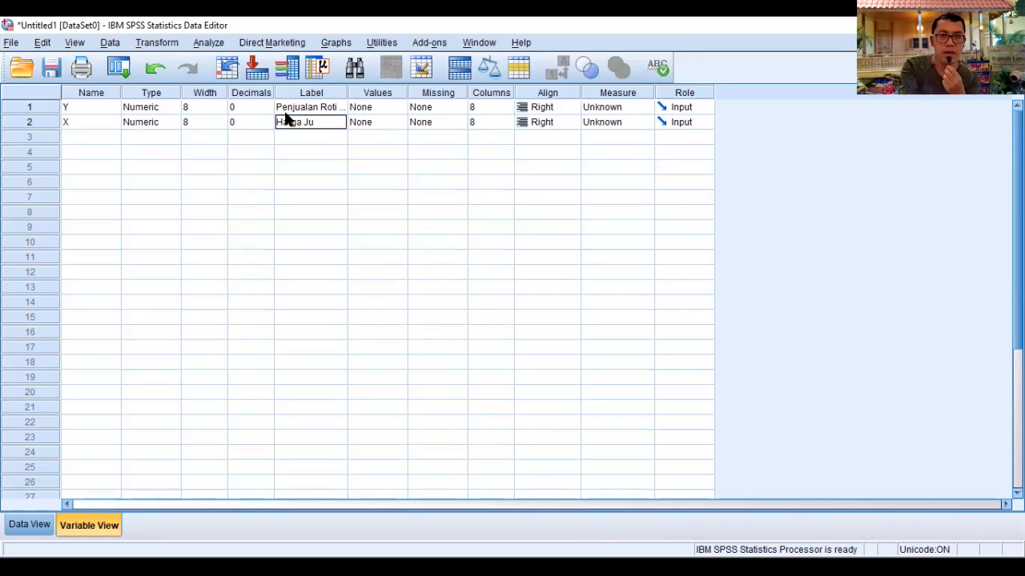
{"action": "type", "text": "al"}
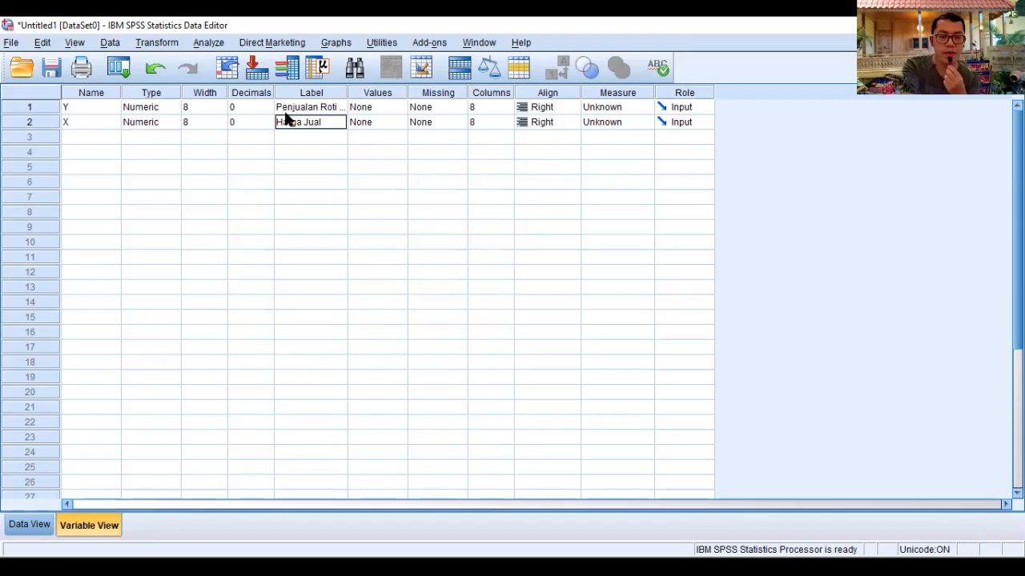
{"action": "type", "text": " (Rp/pieces"}
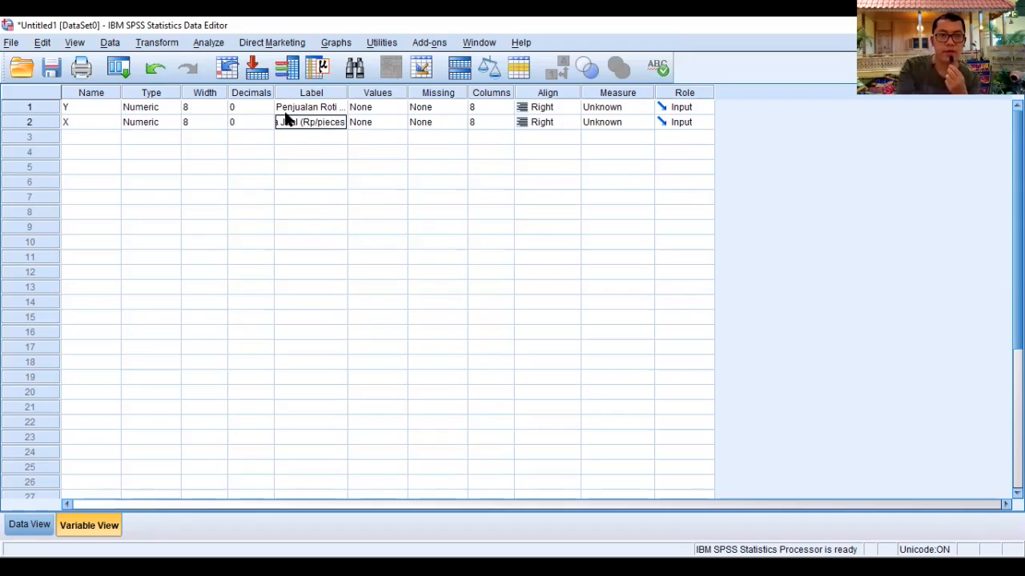
{"action": "left_click", "coordinate": [283, 155]}
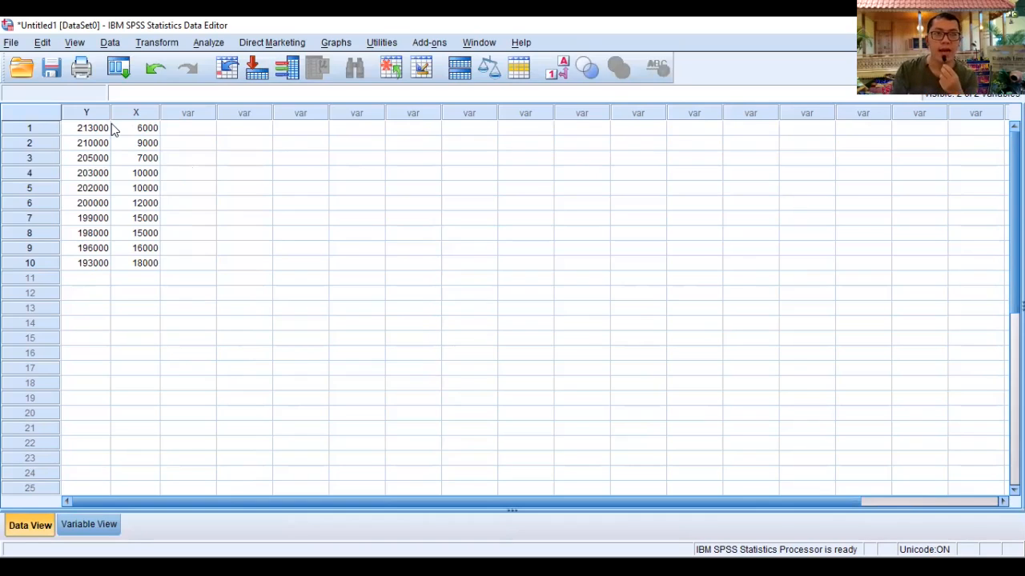
- Set up a linear regression analysis with Penjualan Roti (pieces) as the dependent variable
{"action": "left_click", "coordinate": [210, 46]}
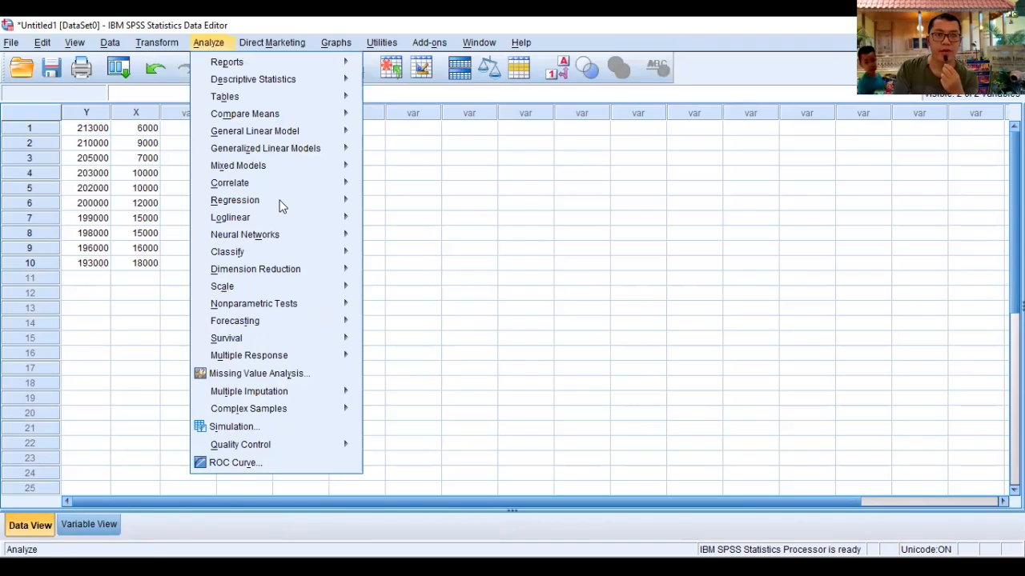
{"action": "mouse_move", "coordinate": [281, 206]}
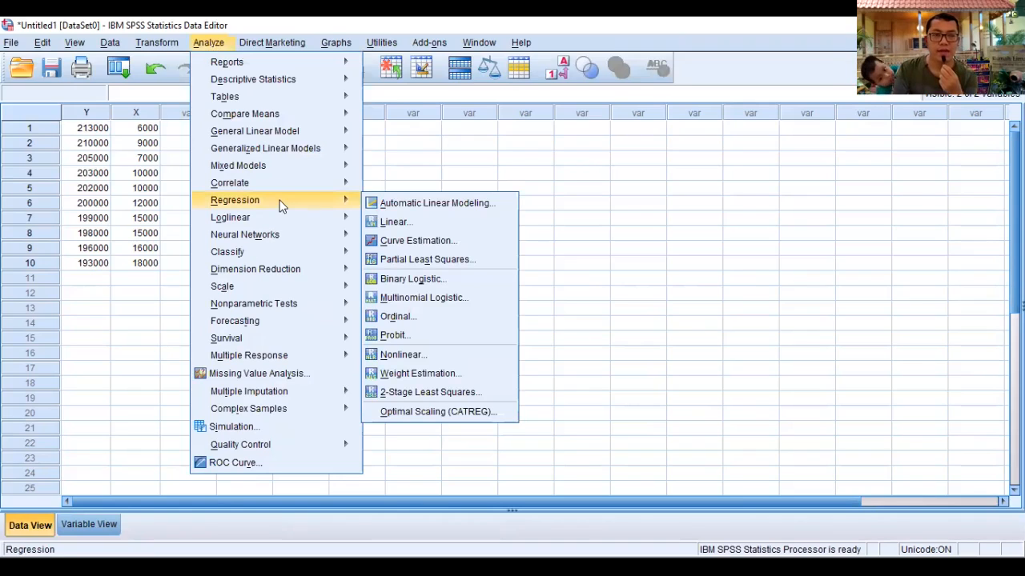
{"action": "left_click", "coordinate": [393, 221]}
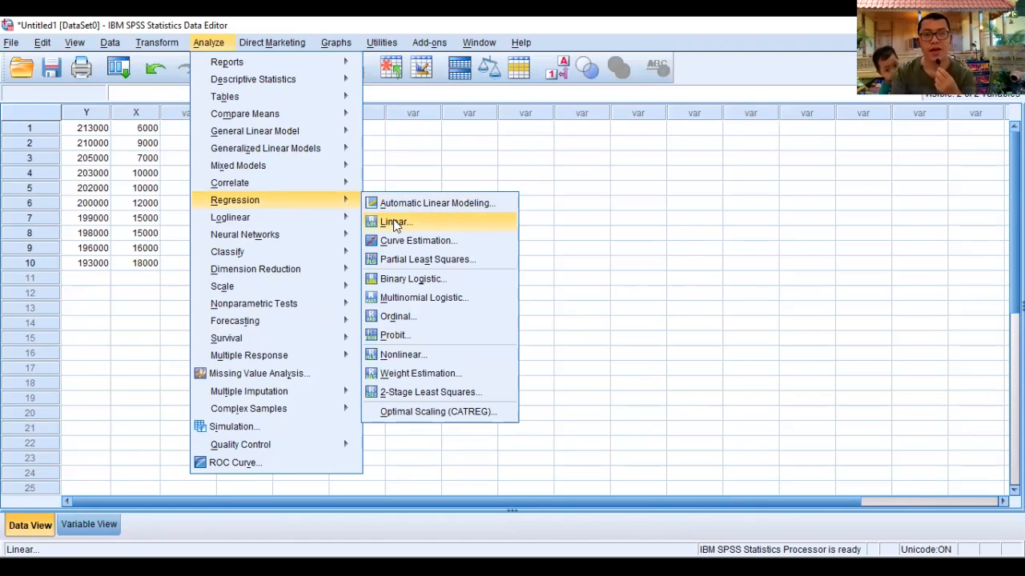
{"action": "left_click", "coordinate": [393, 222]}
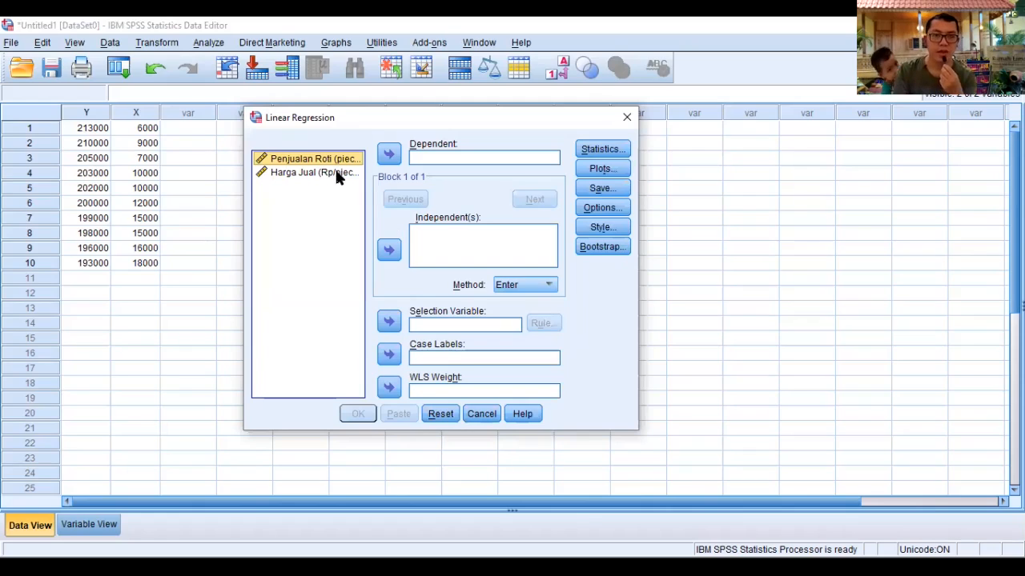
{"action": "left_click", "coordinate": [389, 155]}
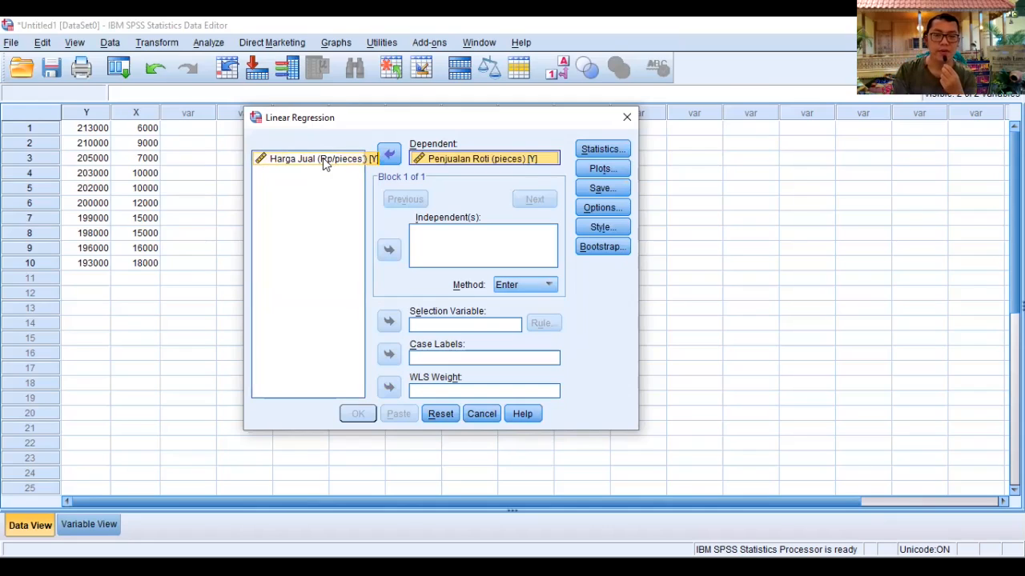
- Add Harga Jual (Rp/pieces) as the independent variable with the Enter method and run the regression
{"action": "left_click", "coordinate": [323, 158]}
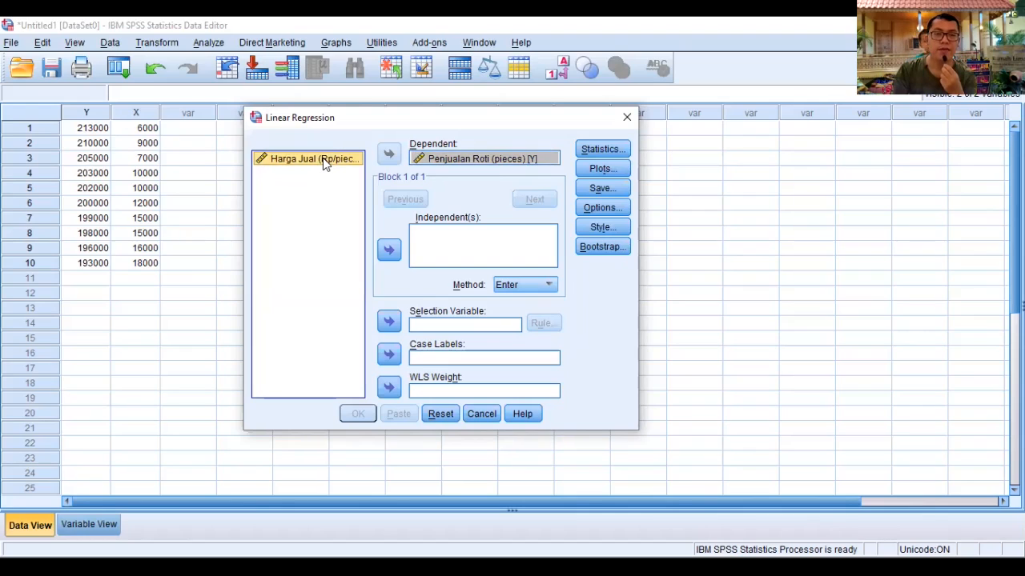
{"action": "left_click", "coordinate": [386, 246]}
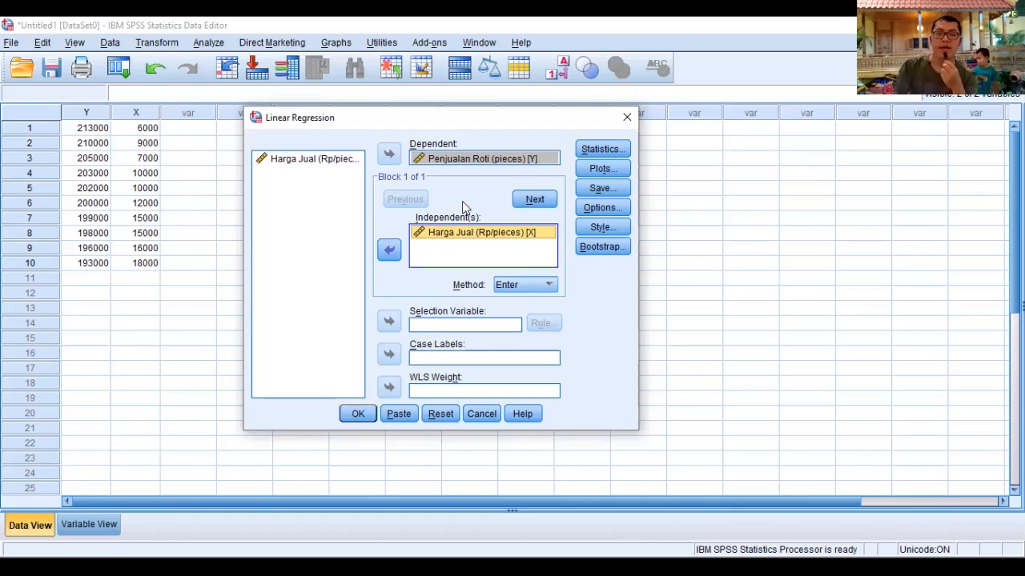
{"action": "left_click", "coordinate": [357, 413]}
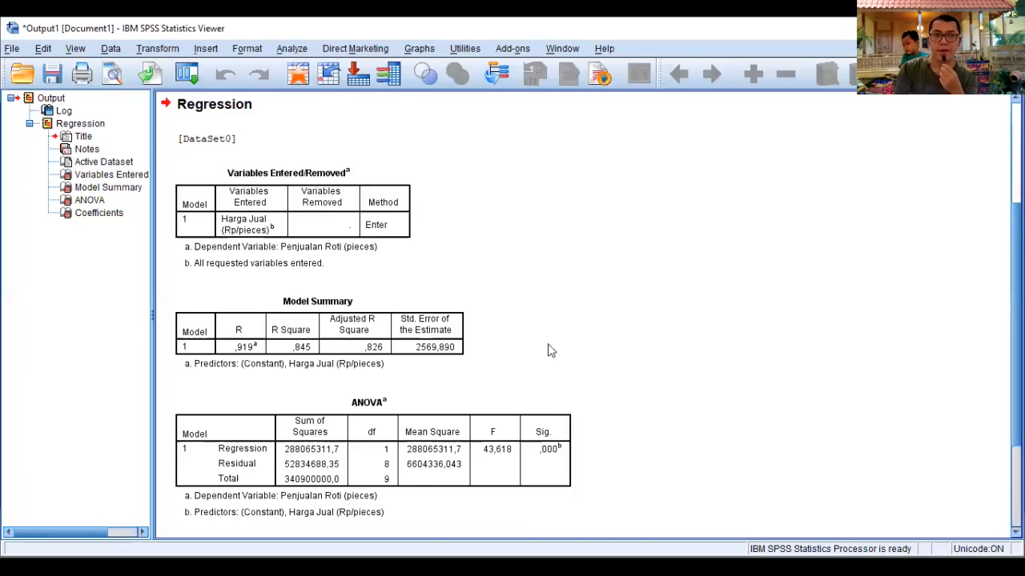
- Examine the Model Summary, ANOVA and Coefficients tables in the regression output
{"action": "scroll", "coordinate": [549, 346], "scroll_direction": "down", "scroll_amount": 2}
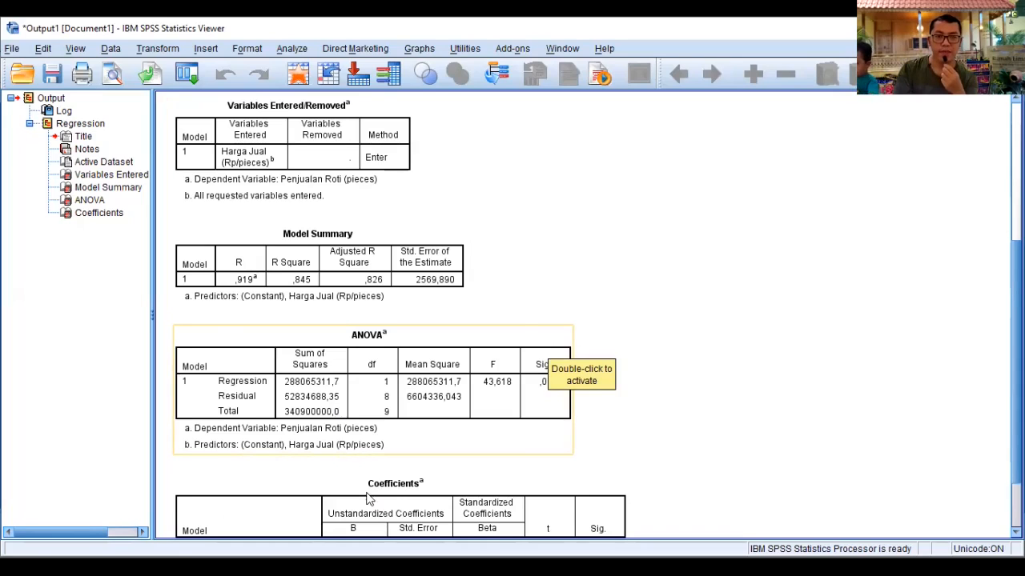
{"action": "scroll", "coordinate": [368, 498], "scroll_direction": "down", "scroll_amount": 2}
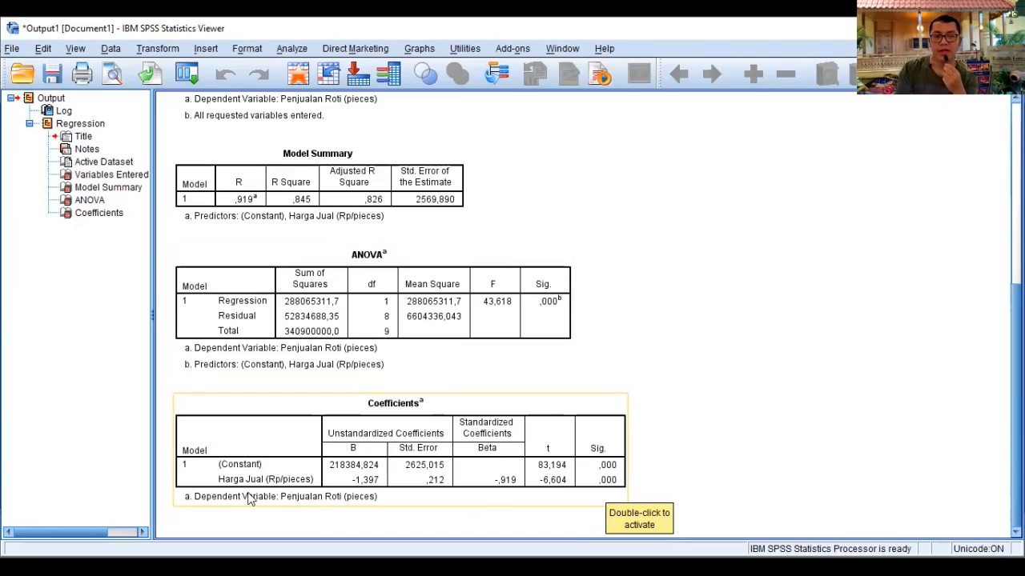
{"action": "left_click", "coordinate": [215, 226]}
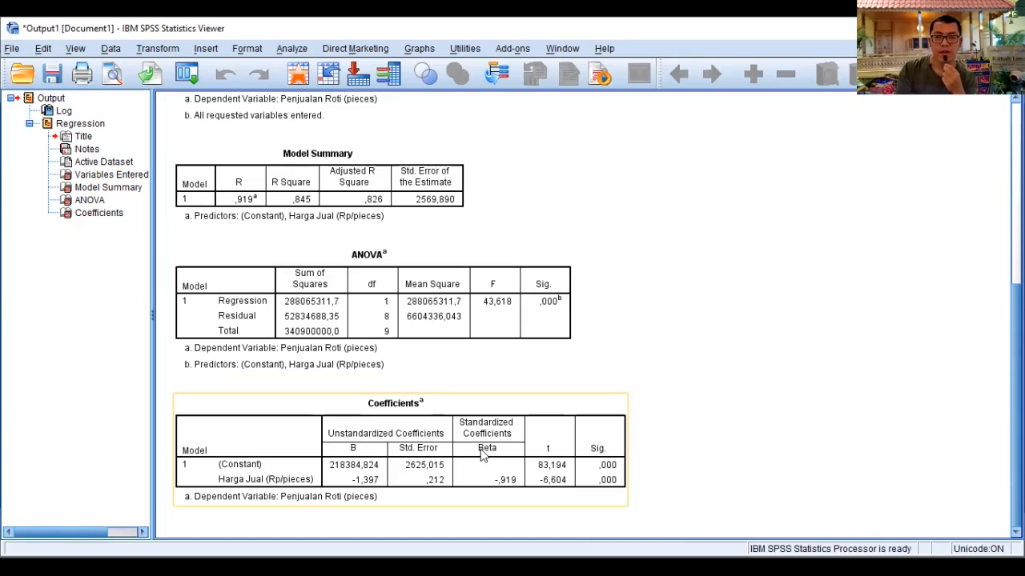
{"action": "left_click", "coordinate": [415, 521]}
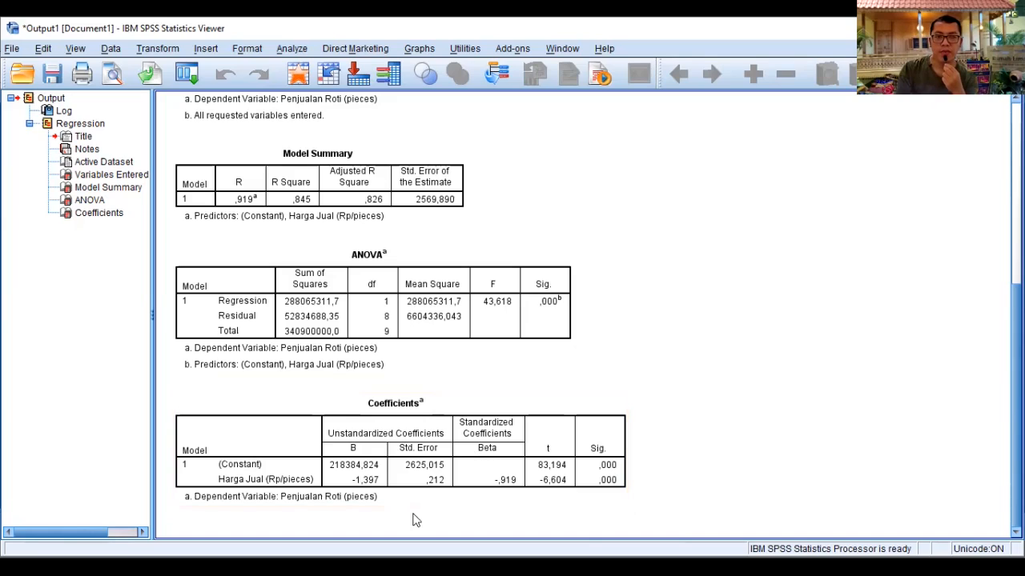